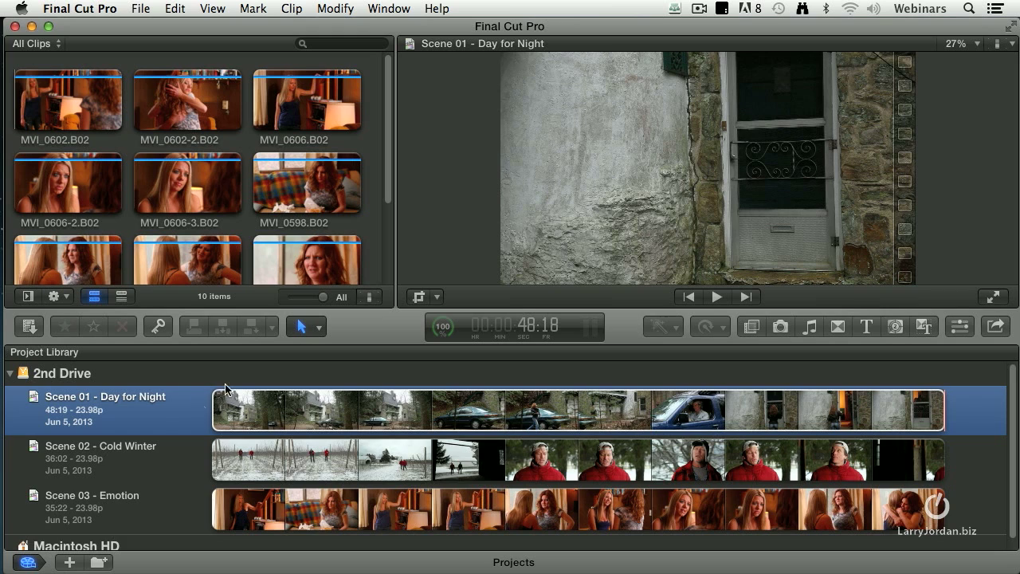
- Open the Scene 01 - Day for Night project, fit it to the timeline and select all clips
double_click(164, 411)
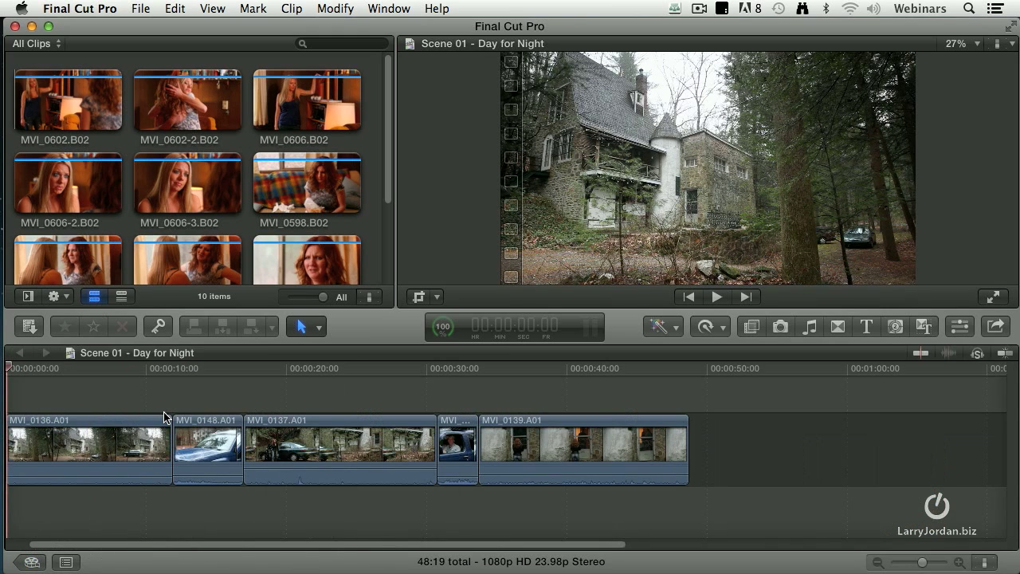
key("shift+z")
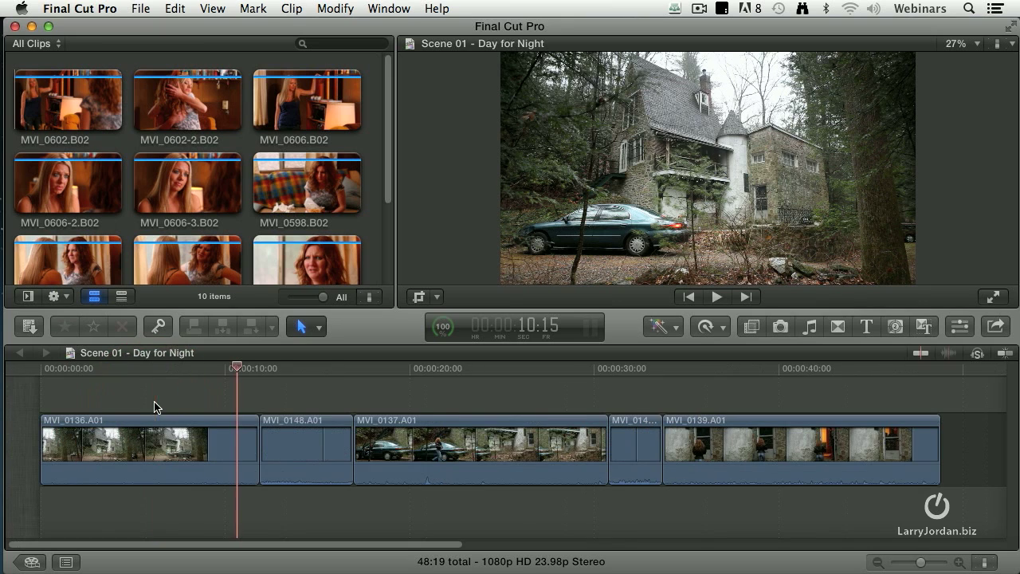
key("super+a")
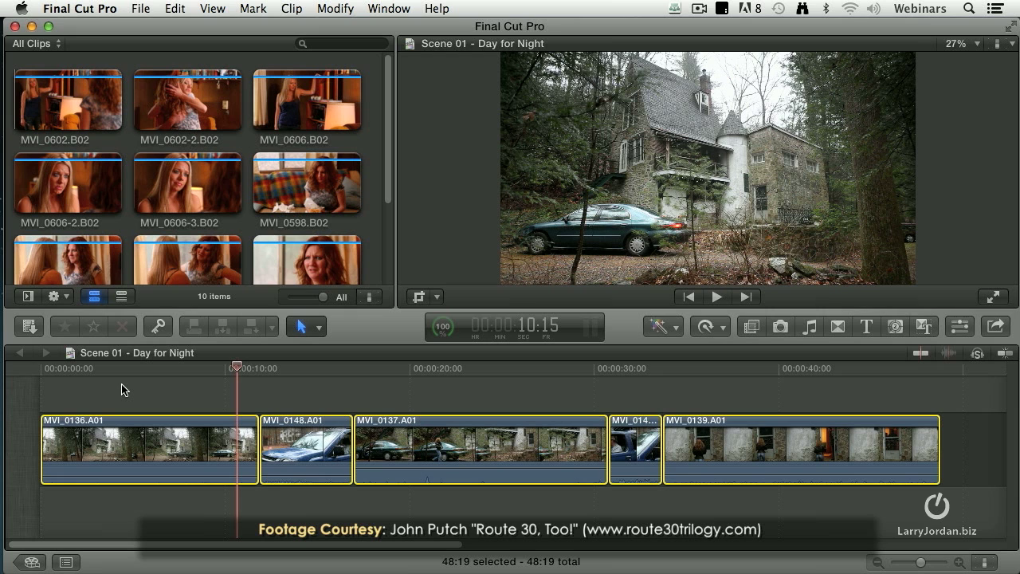
- Preview the scene at about 5, 15, 22 and 32 seconds, then the door and car shots
left_click(137, 372)
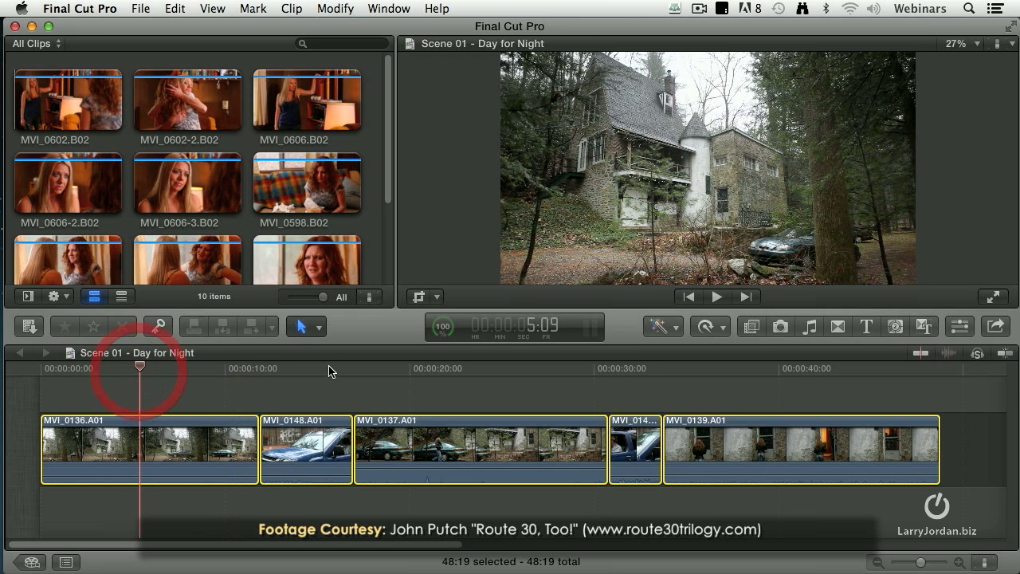
left_click(319, 368)
left_click(465, 370)
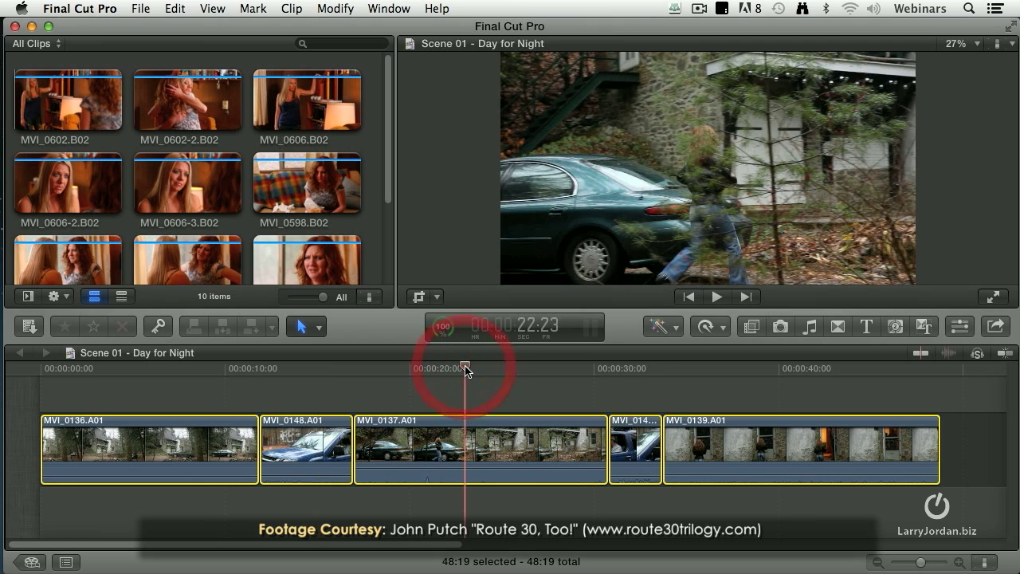
left_click(640, 370)
left_click(708, 369)
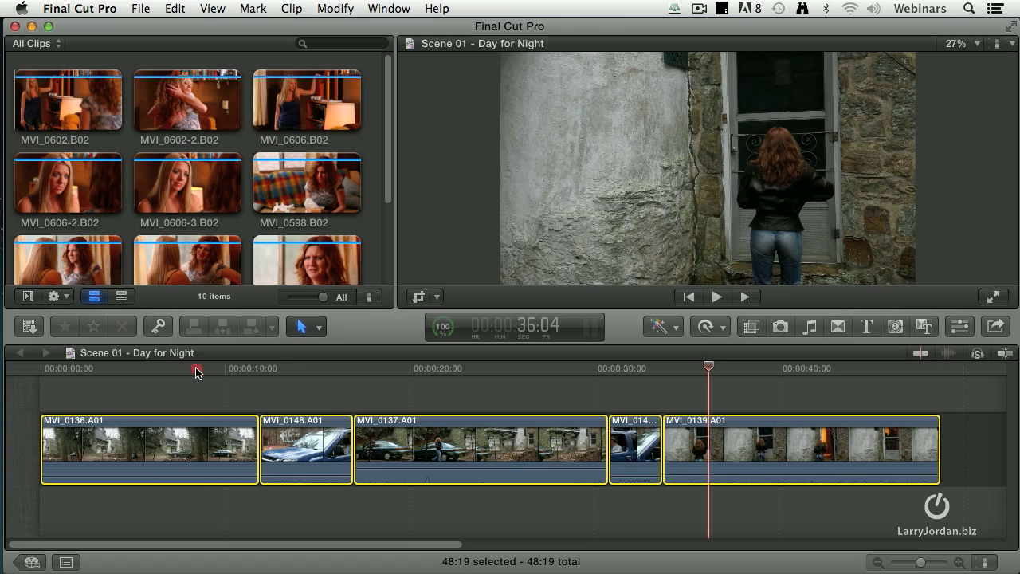
left_click(130, 371)
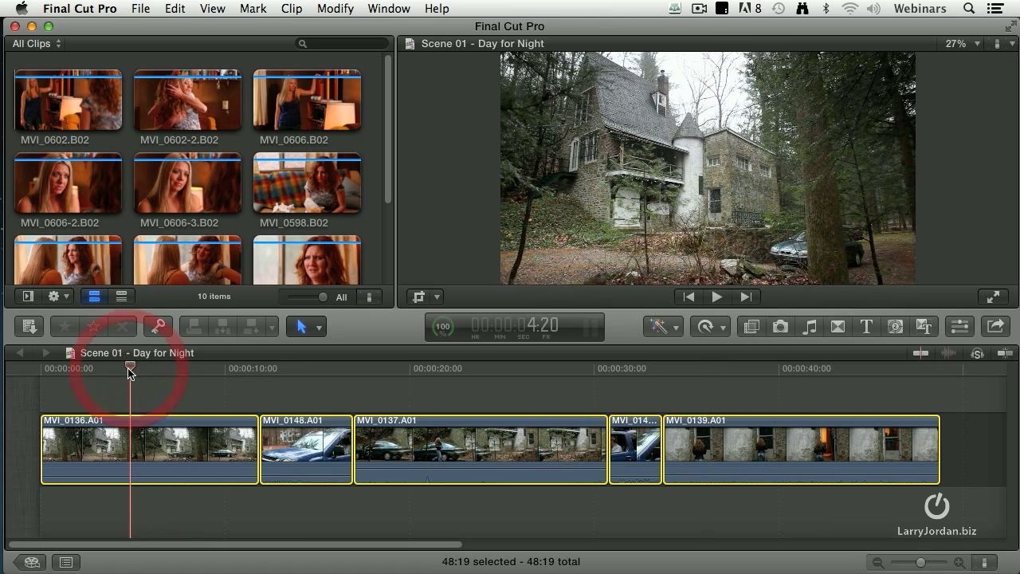
left_click(208, 392)
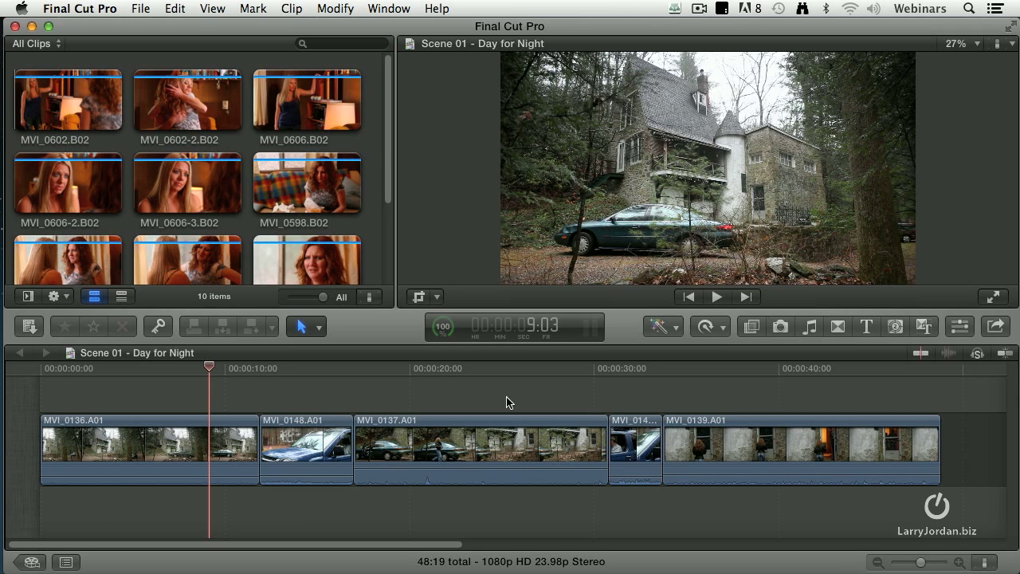
- Open the Effects browser and search it for 'night'
left_click(753, 331)
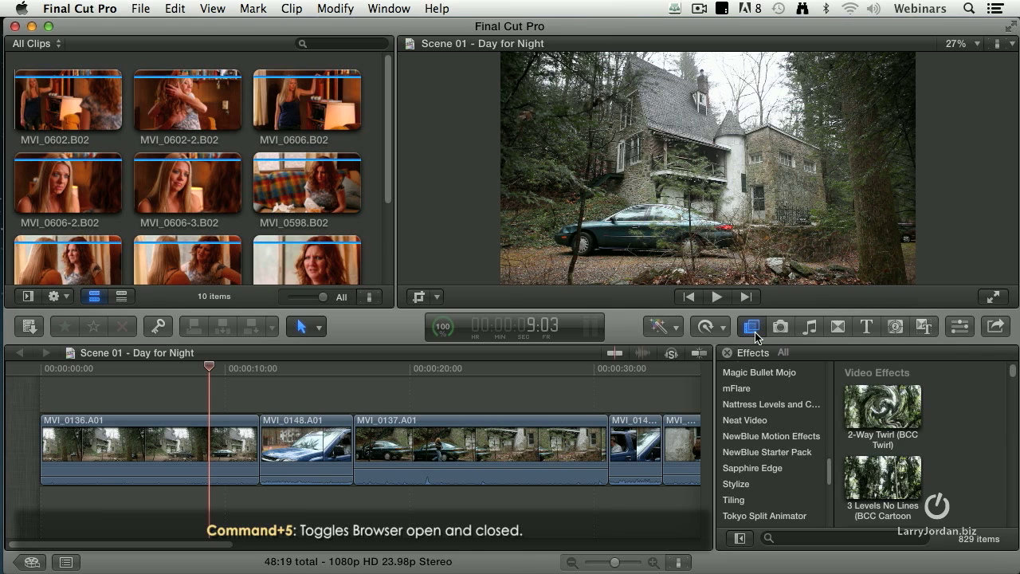
key("super+5")
key("super+5")
key("super+5")
key("super+5")
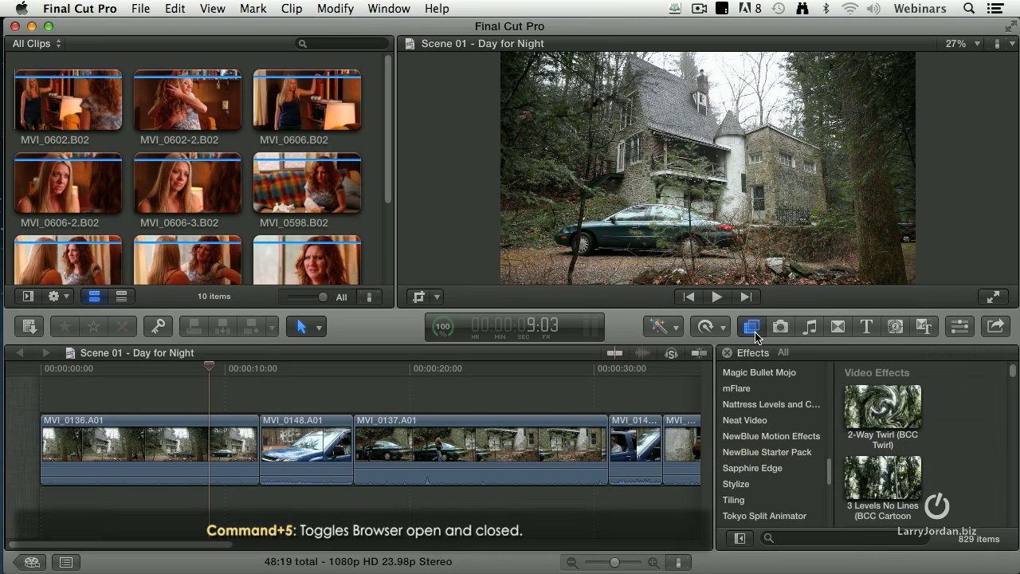
left_click(819, 538)
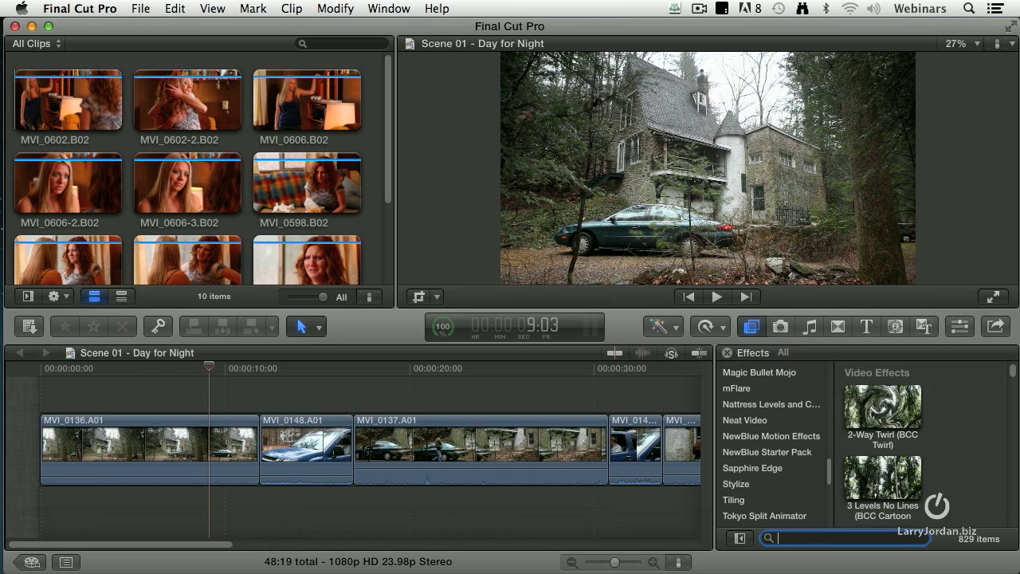
type("night")
- Preview the Day into Night effect and try it on the first clip
left_click_drag(830, 464, 829, 375)
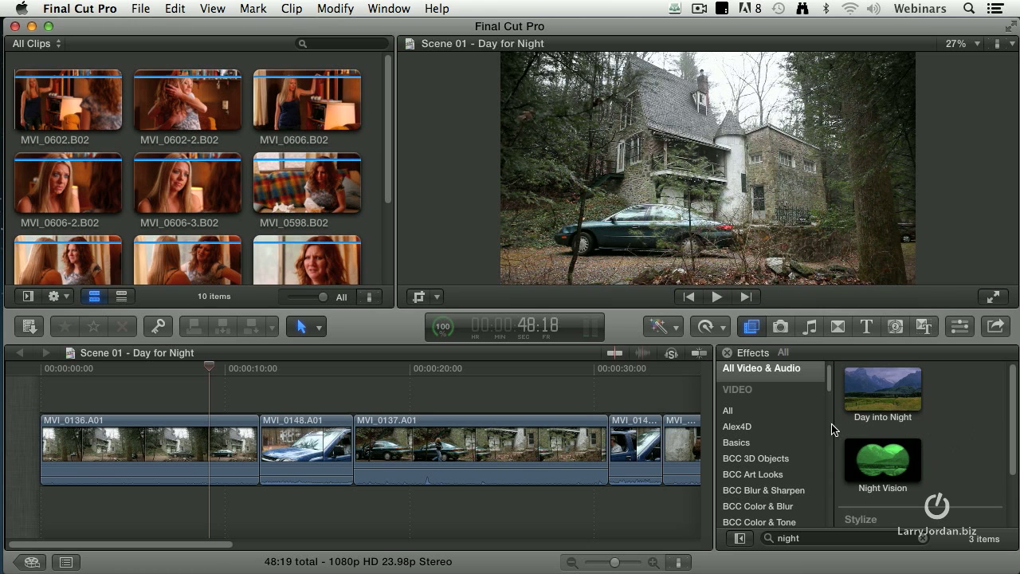
left_click(896, 393)
mouse_move(896, 394)
left_mouse_down()
mouse_move(484, 364)
mouse_move(292, 391)
mouse_move(231, 440)
left_mouse_up()
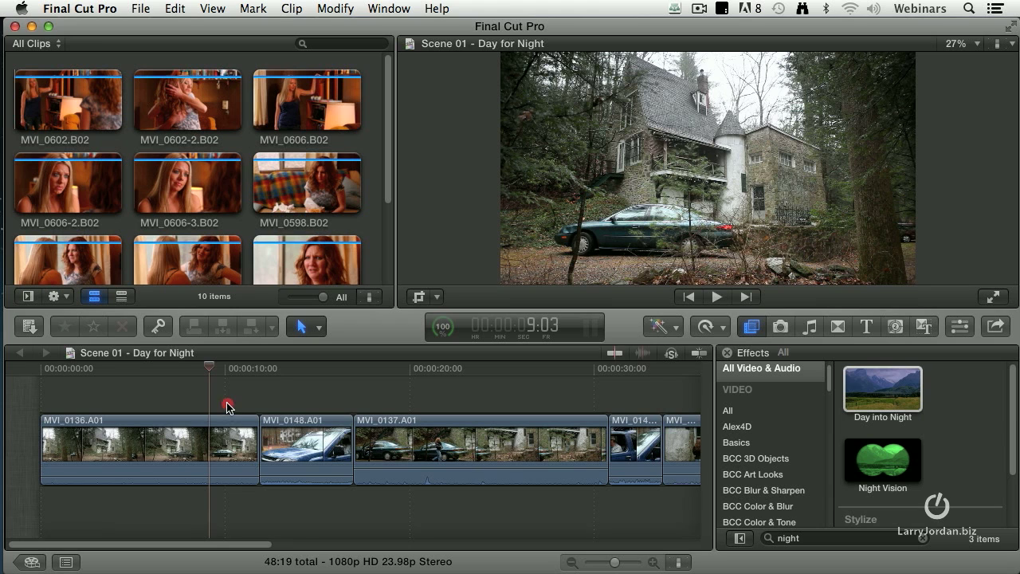
- Select all five timeline clips and apply Day into Night to them
left_click(227, 405)
key("super+a")
key("shift+z")
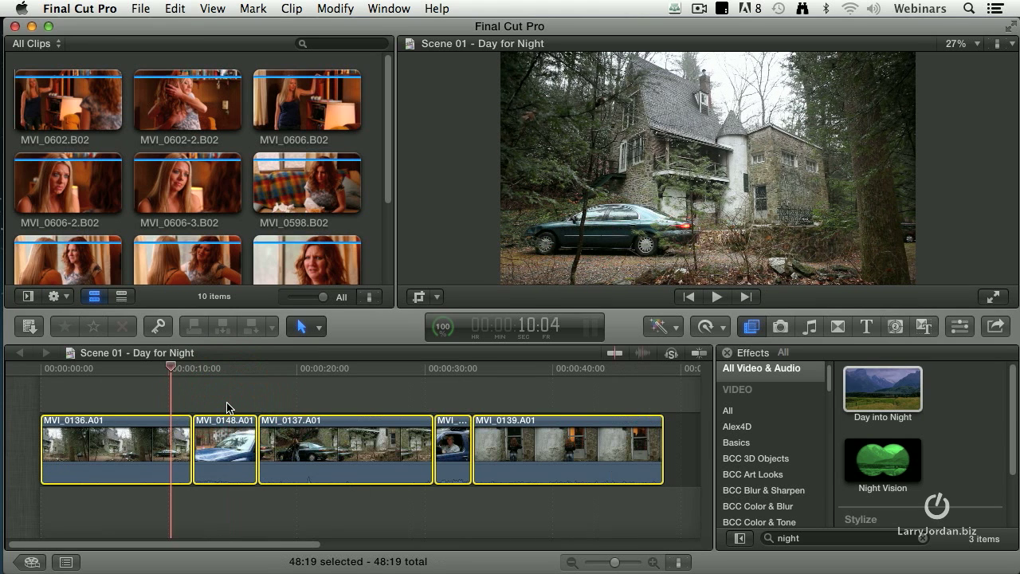
left_click(887, 393)
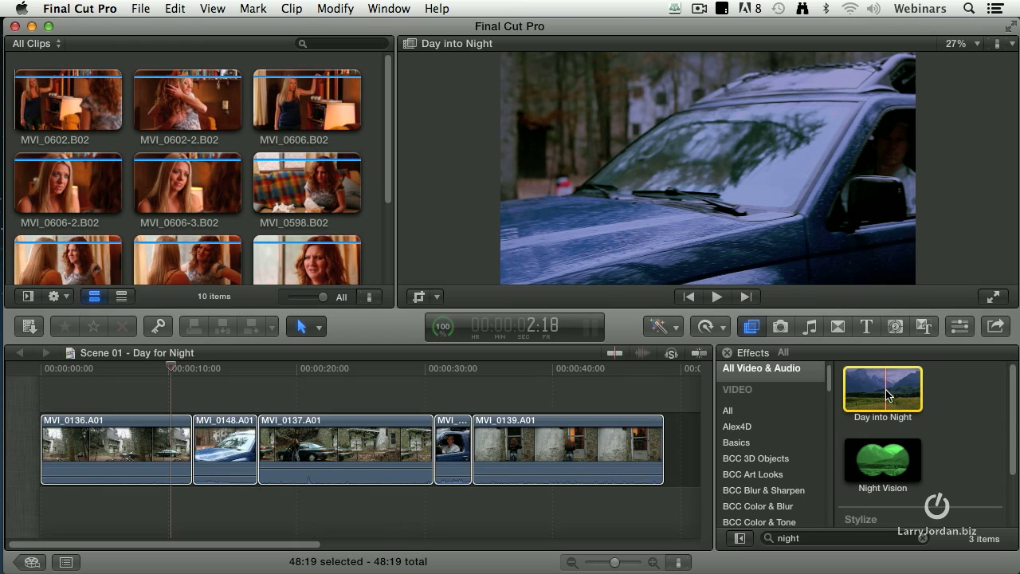
double_click(887, 393)
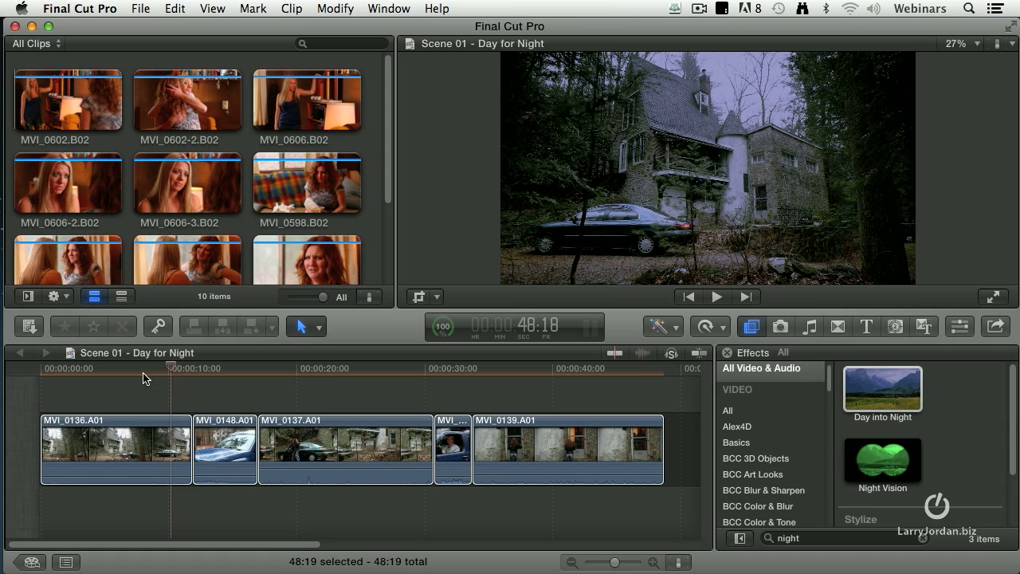
- Skim the first clip to check the night look, parking at 6:17, then select MVI_0136.A01
left_click_drag(140, 371, 117, 376)
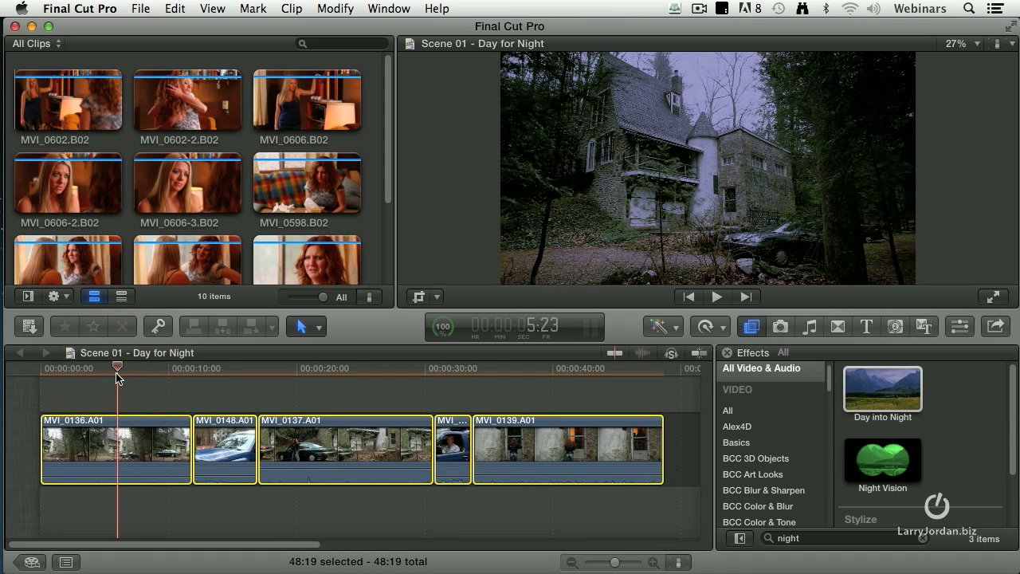
left_click_drag(82, 372, 140, 376)
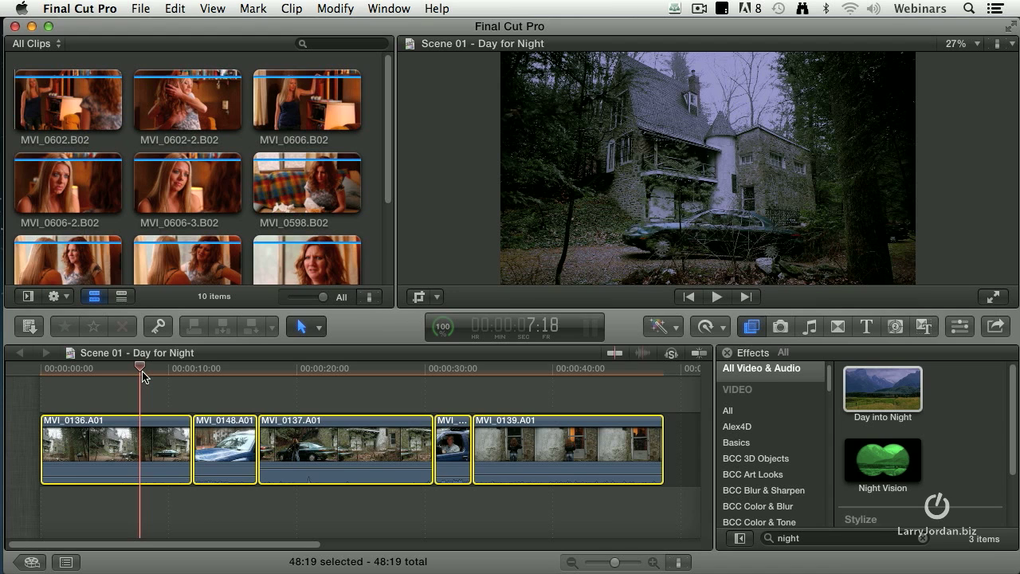
left_click(122, 374)
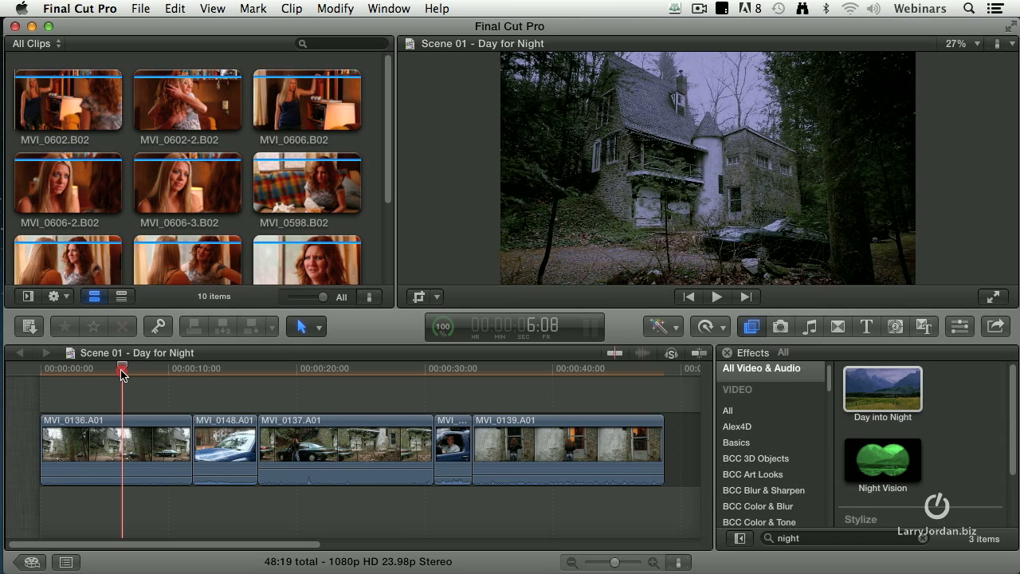
left_click(133, 373)
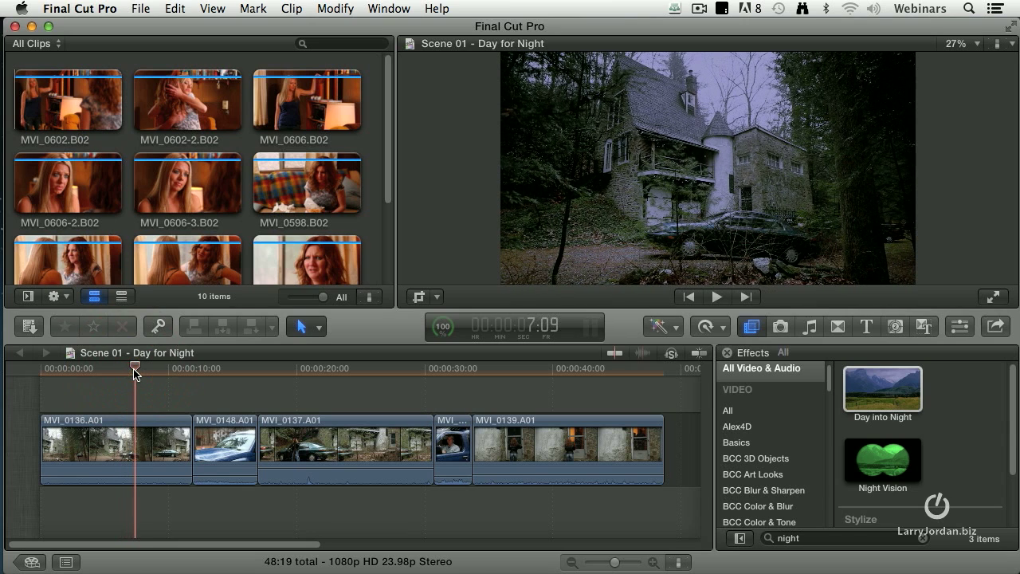
left_click(93, 373)
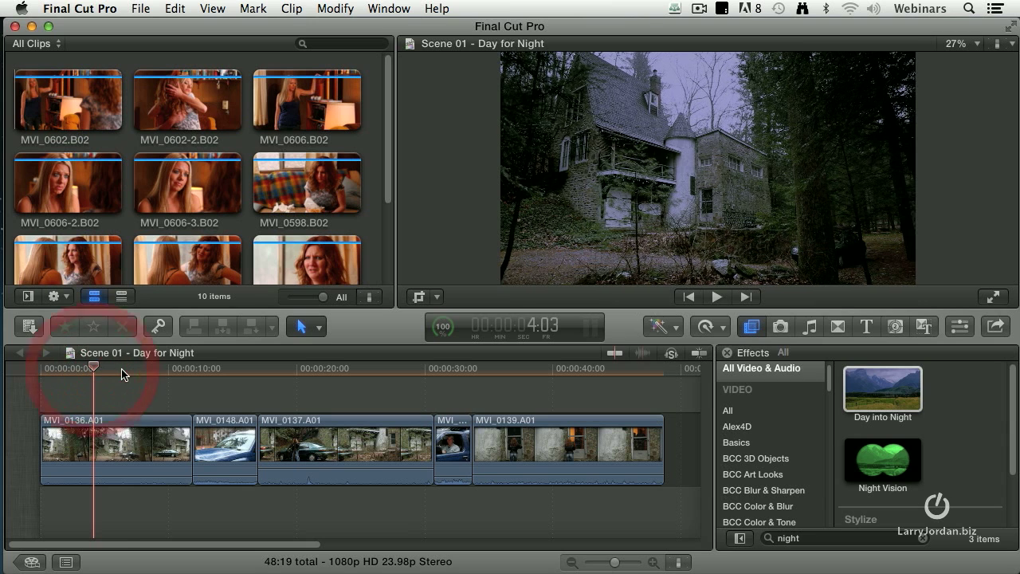
left_click(126, 372)
left_click(144, 424)
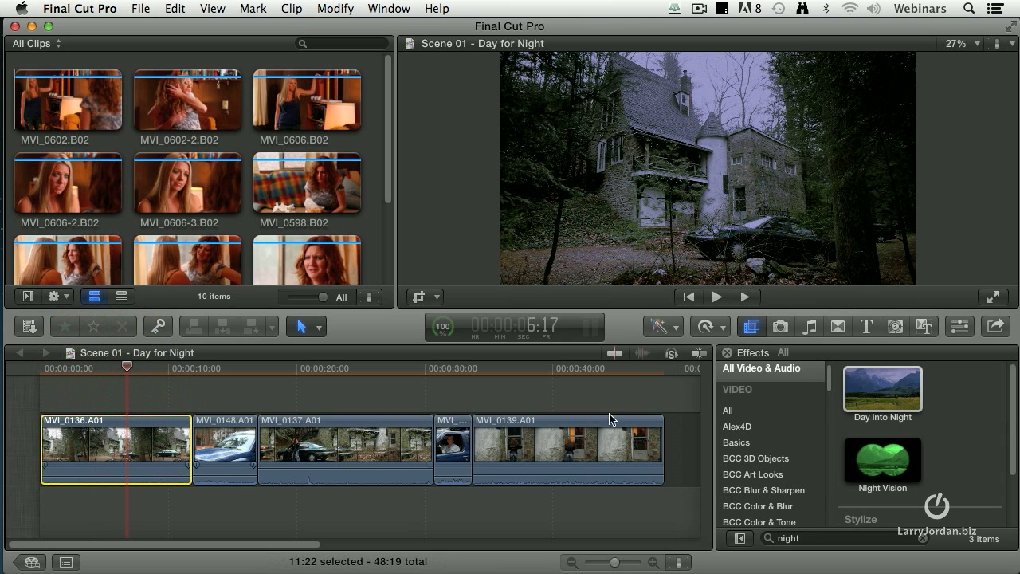
- Show the luma waveform and toggle Day into Night off and on to compare with daylight
left_click(968, 322)
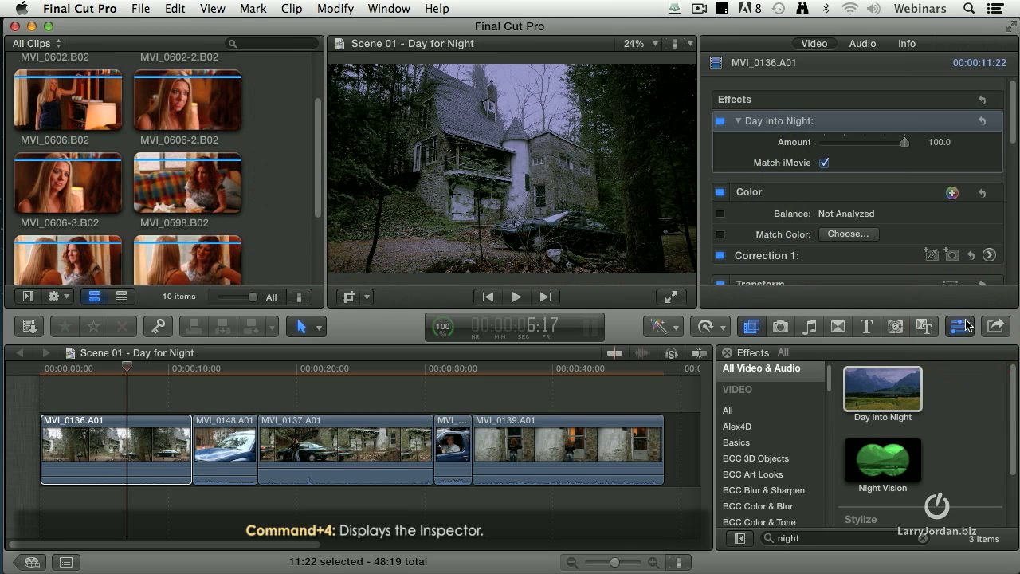
left_click(721, 121)
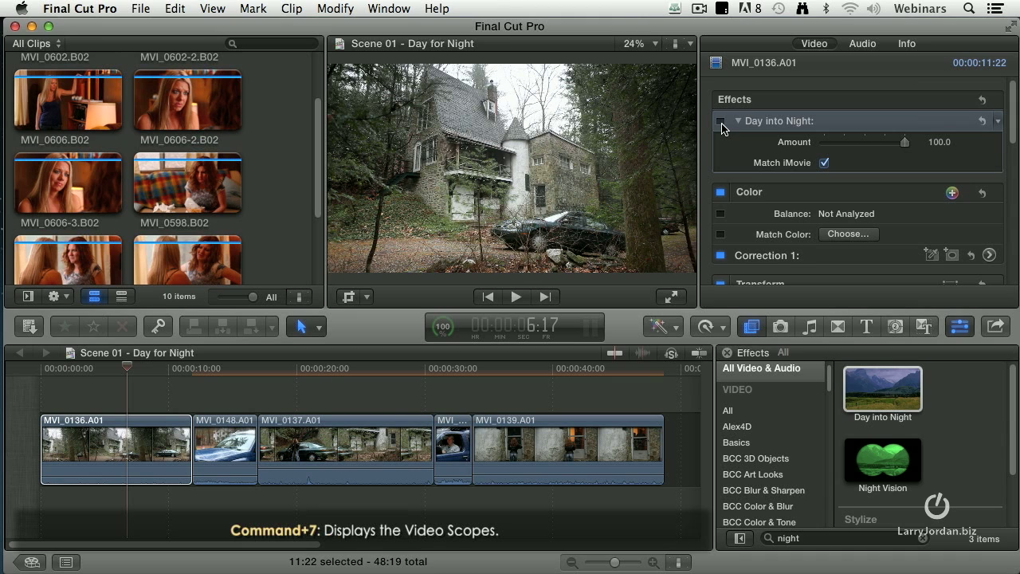
key("super+7")
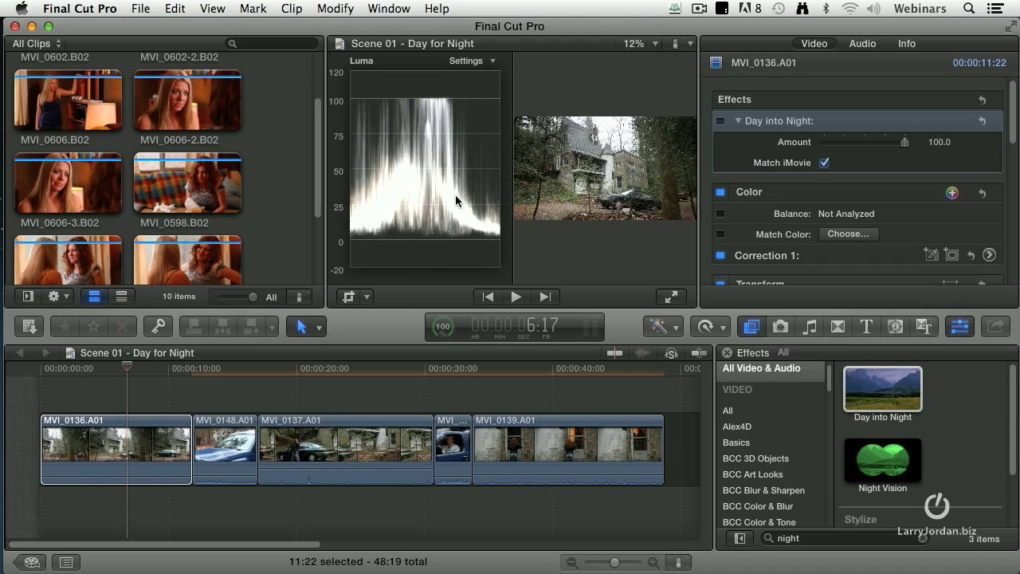
left_click(721, 121)
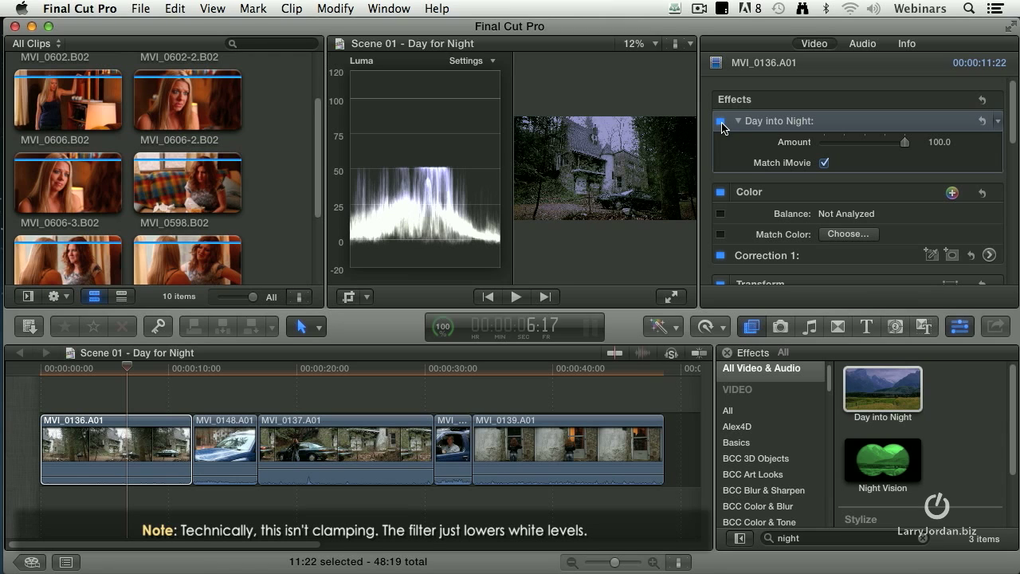
left_click(721, 122)
left_click(722, 122)
left_click(721, 122)
left_click(722, 122)
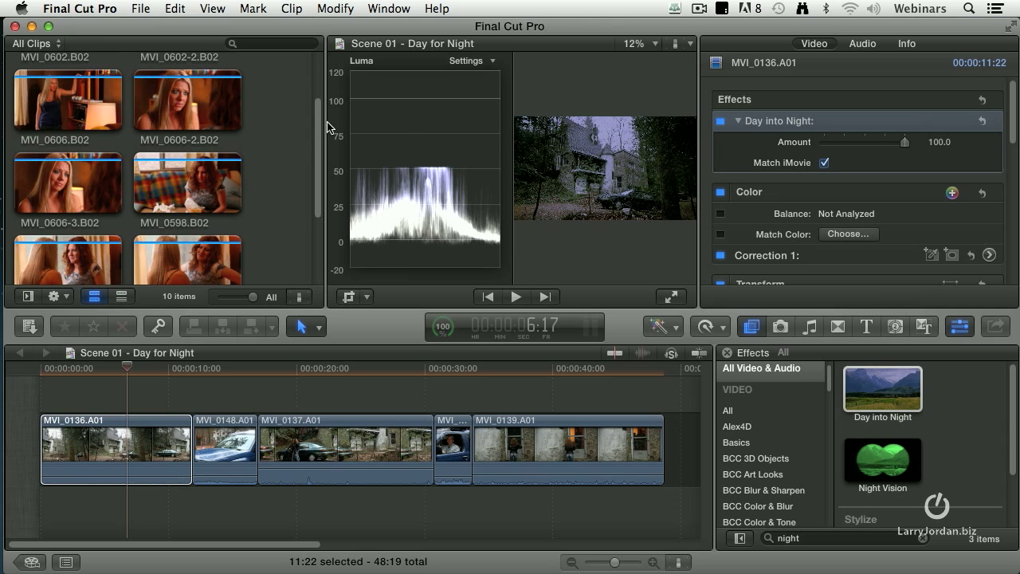
- Select the je_yarra_night clip in the JPutch event, close the inspector, and show the first shot
scroll(318, 119, "up", 1)
key("super+shift+1")
left_click(56, 77)
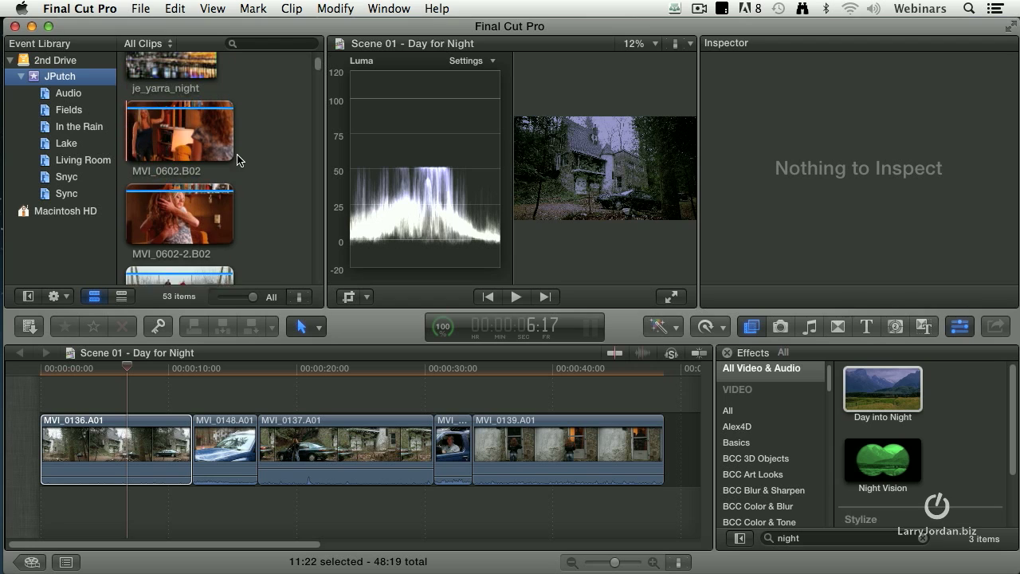
scroll(237, 160, "up", 3)
left_click(182, 100)
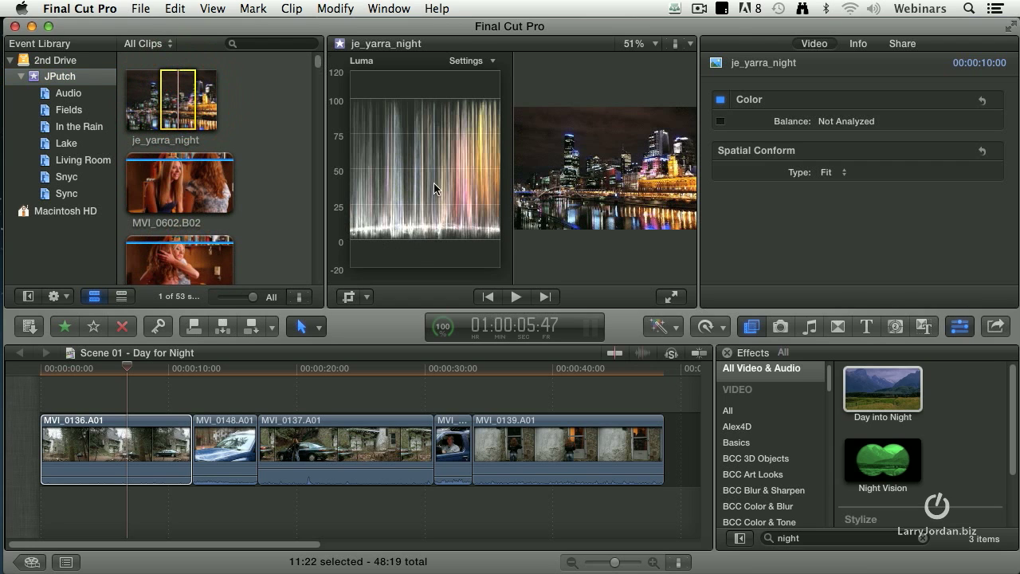
left_click(950, 331)
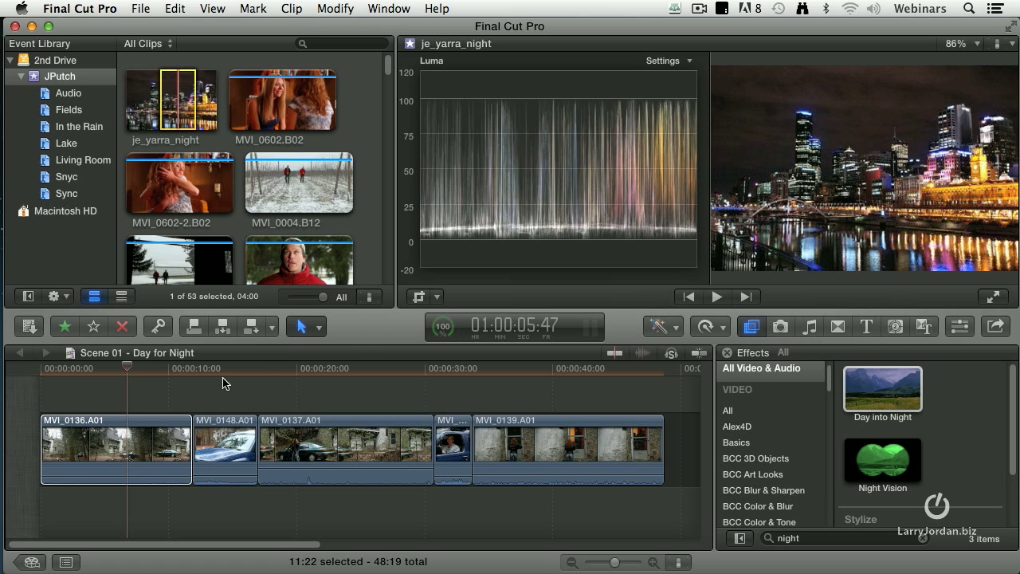
left_click(122, 369)
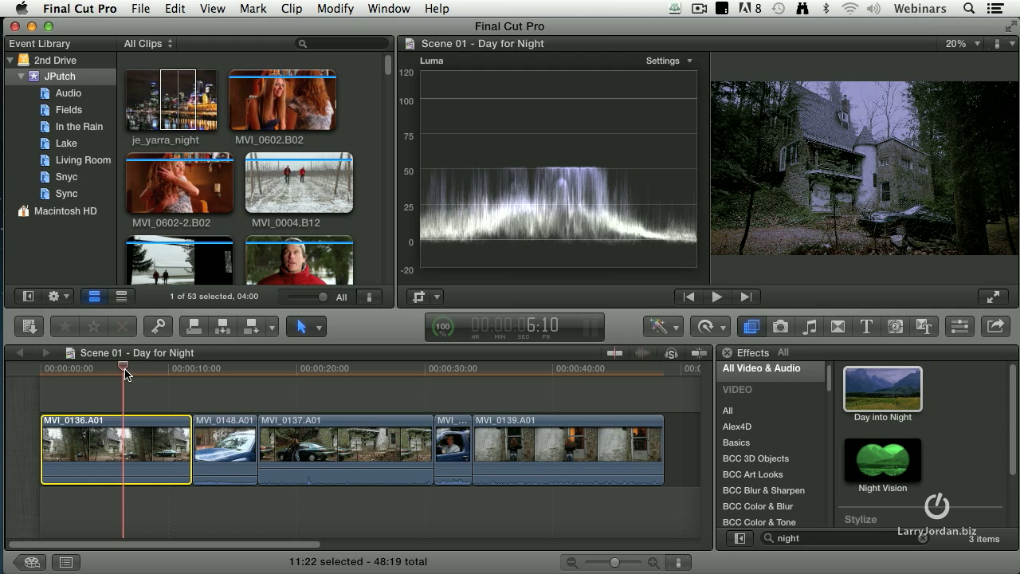
- Compare the Scene 01 house shot against the je_yarra_night reference, then hide the scopes
left_click(181, 125)
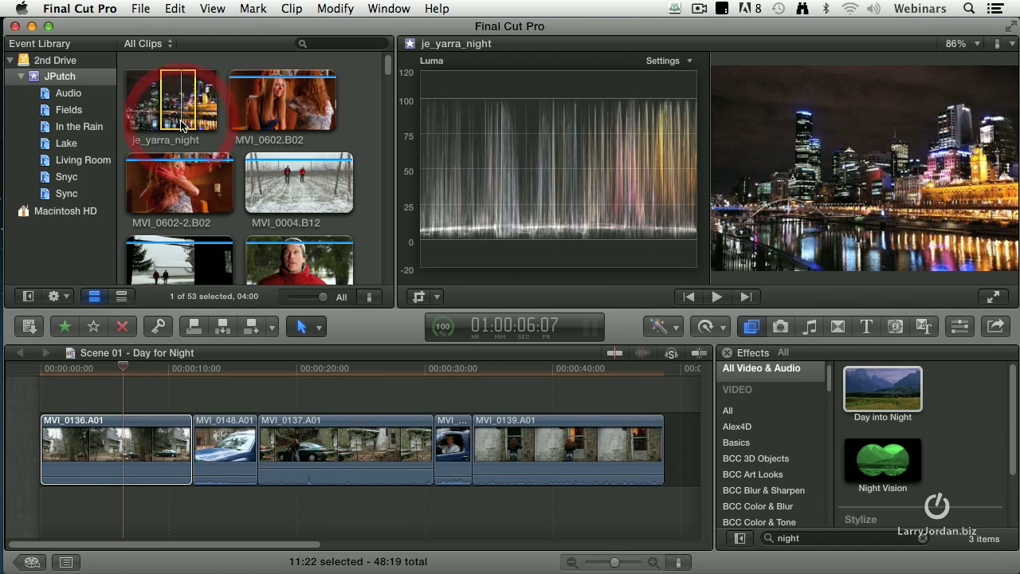
left_click(132, 370)
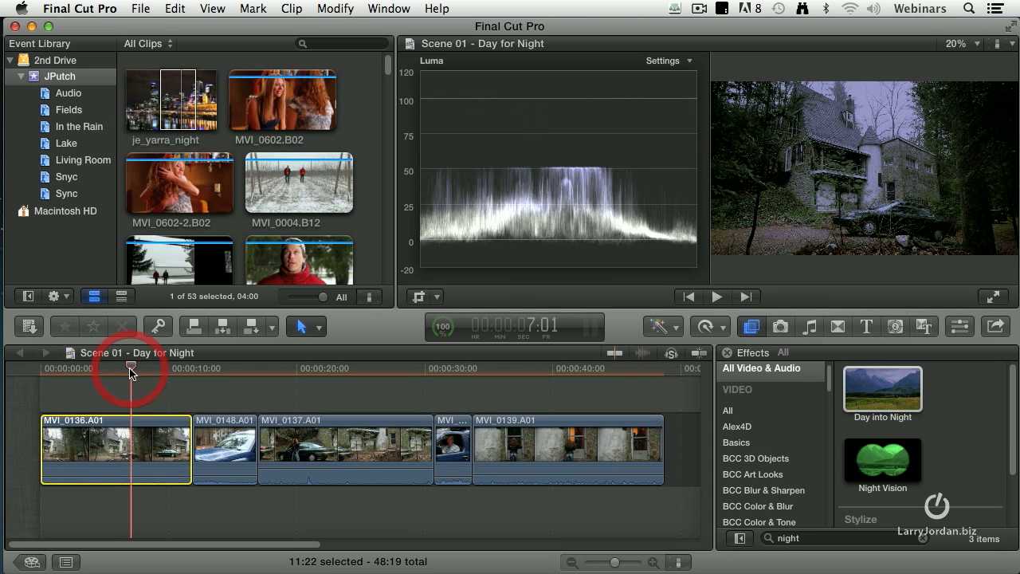
left_click(187, 100)
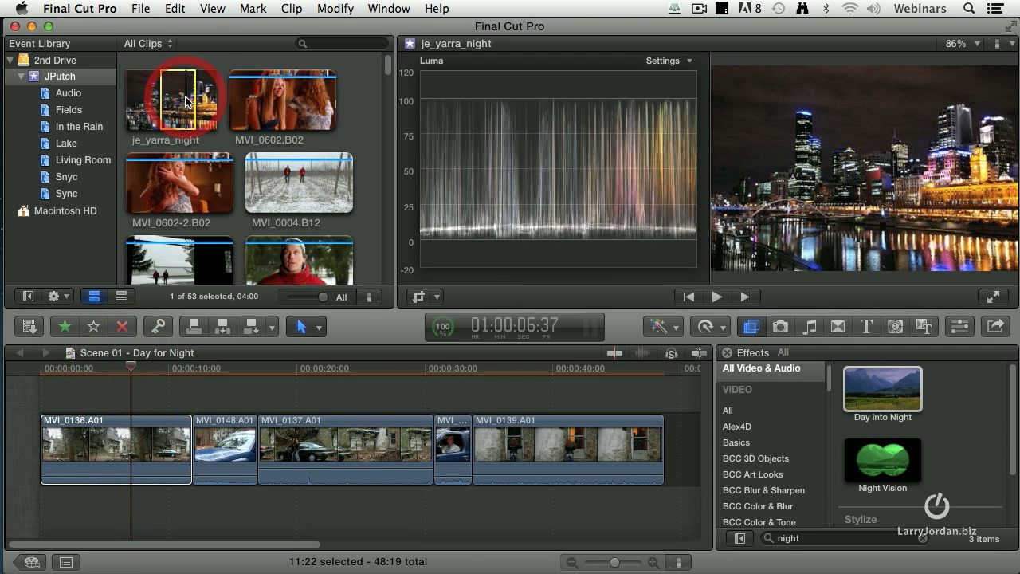
left_click(128, 369)
key("cmd+7")
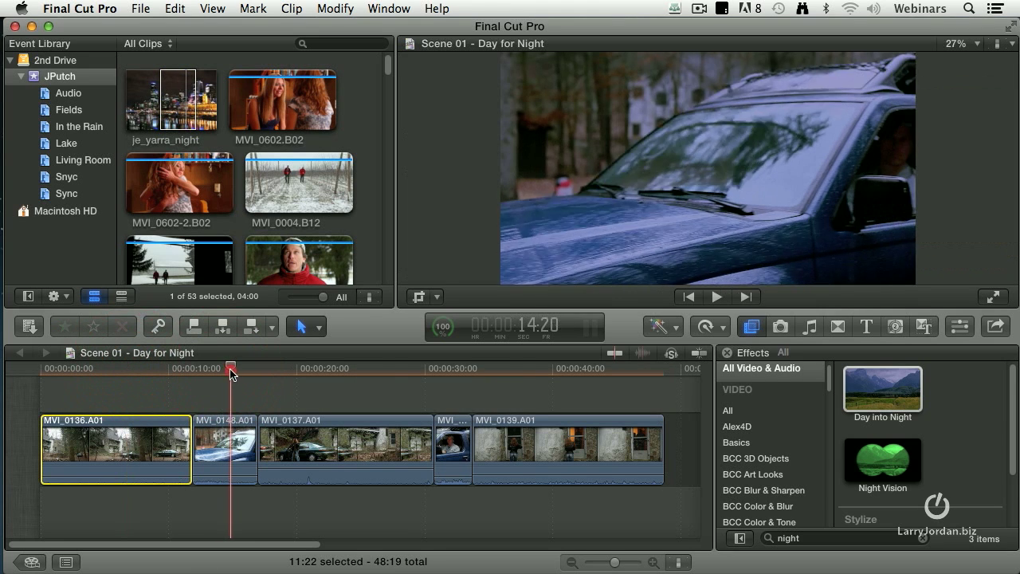
- Scrub through the truck, house, binoculars and door shots in the timeline
left_click(241, 371)
left_click_drag(257, 374, 379, 374)
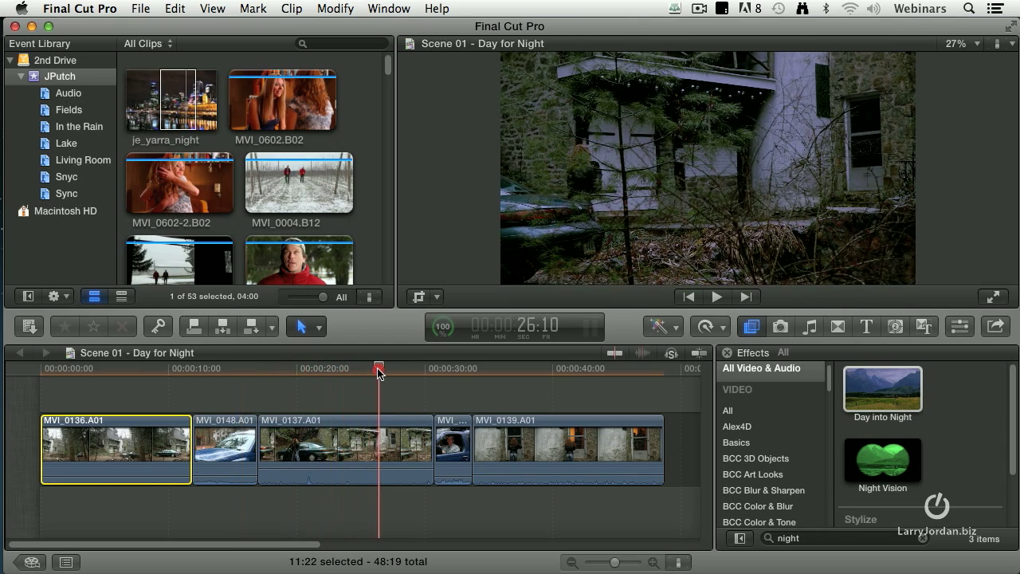
left_click(456, 369)
left_click_drag(457, 371, 463, 371)
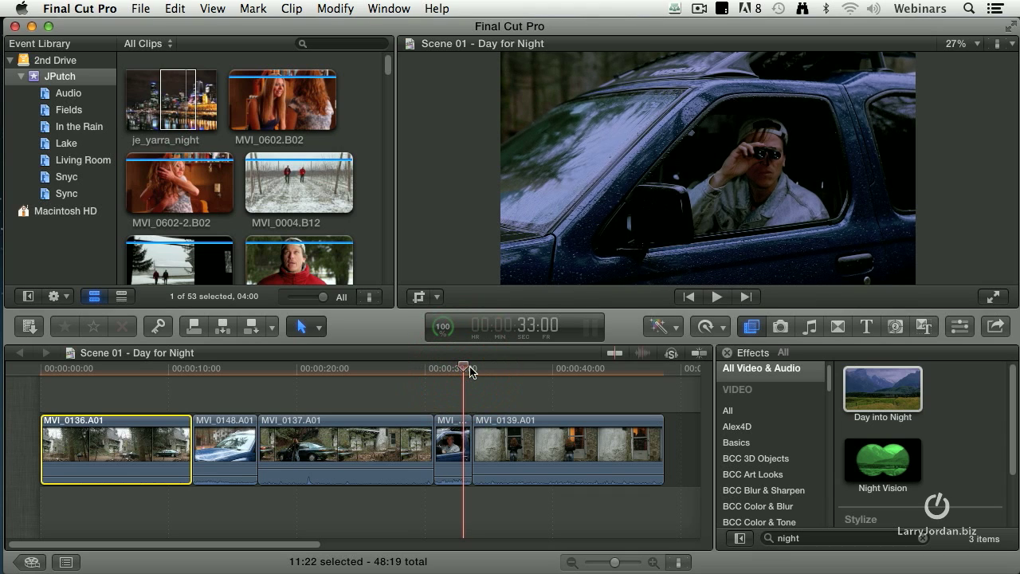
left_click(551, 371)
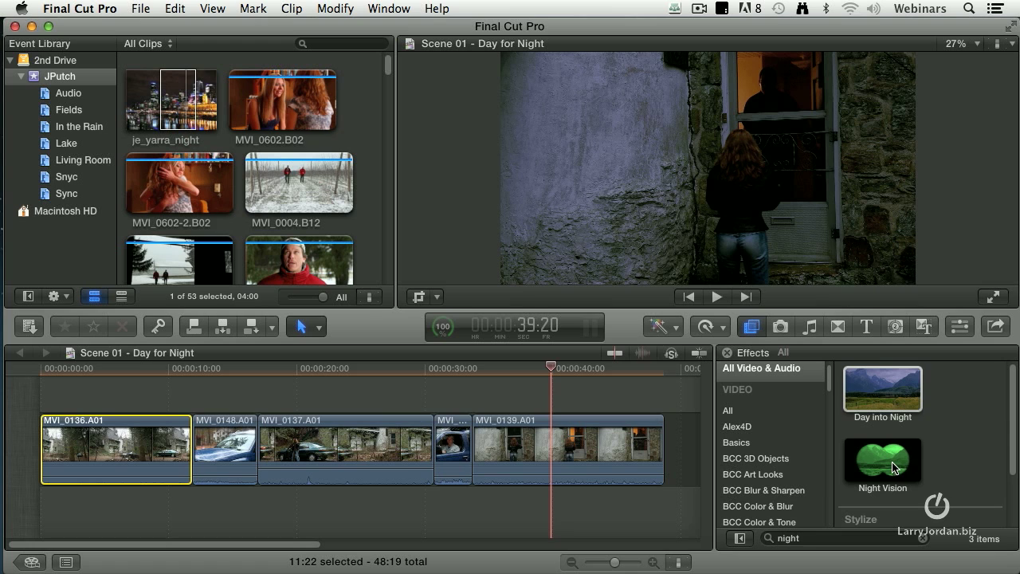
- Apply Night Vision to MVI_0139.A01, check its green look, and dismiss the effect's menu
left_click_drag(896, 468, 593, 433)
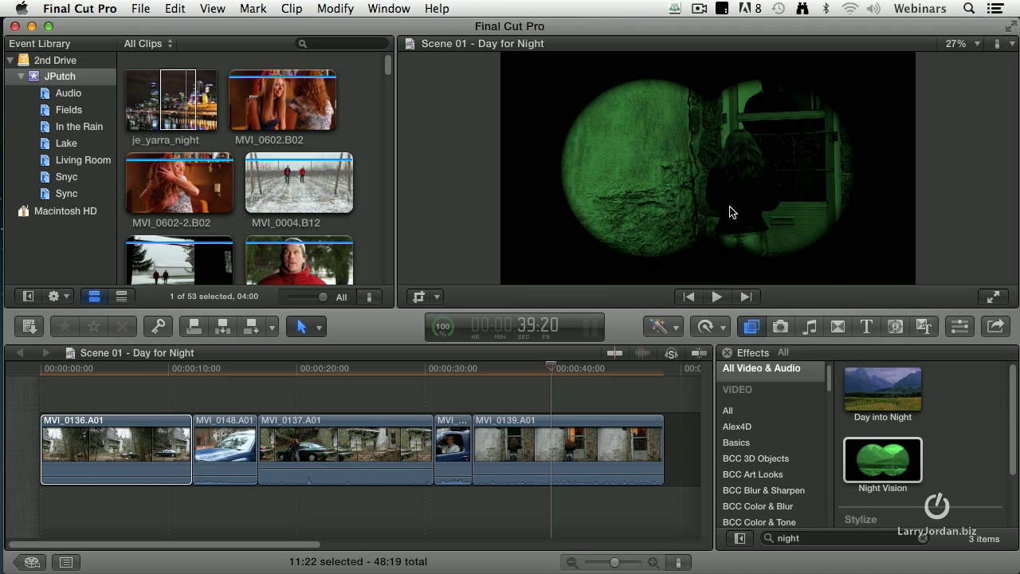
left_click(458, 367)
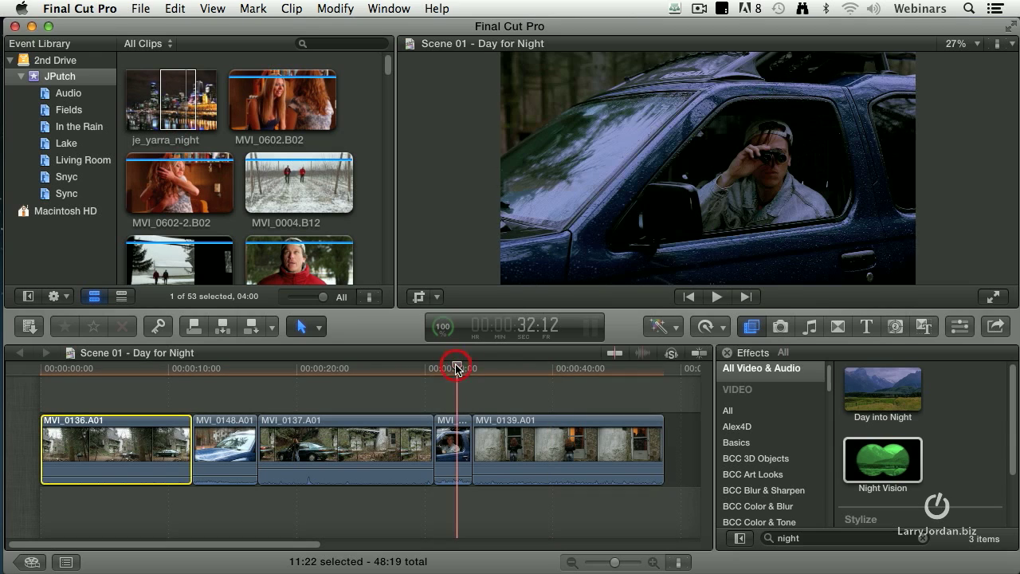
left_click(512, 368)
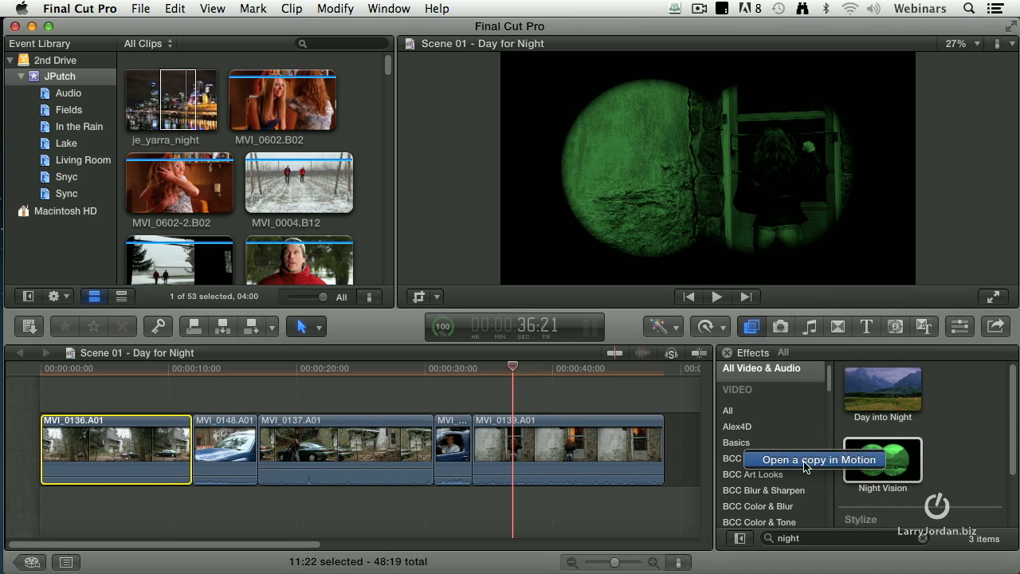
left_click(985, 451)
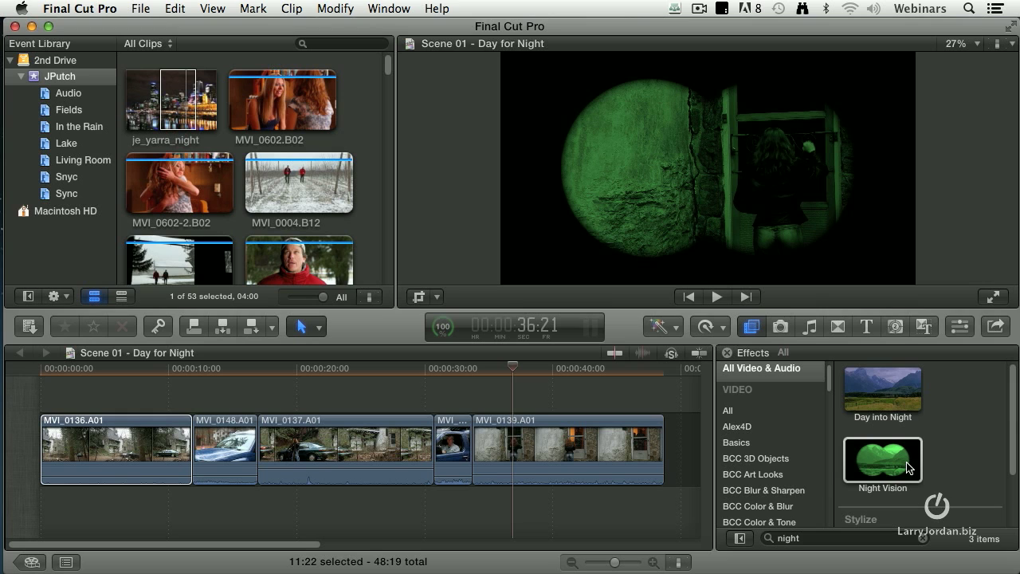
- Show the Larry effects category with the night search cleared, then select MVI_0139.A01
scroll(765, 450, "down", 10)
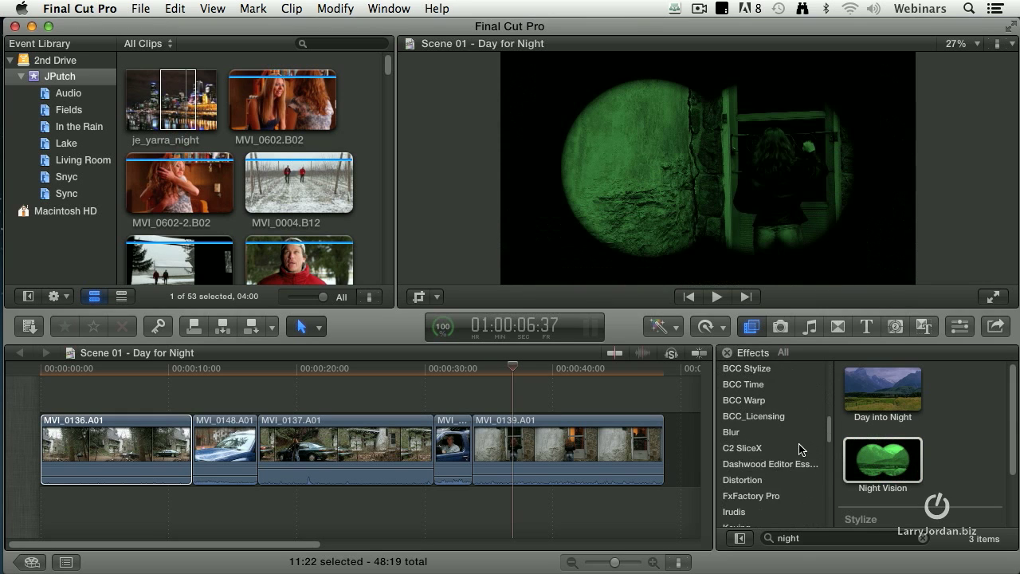
scroll(801, 450, "down", 2)
left_click(734, 480)
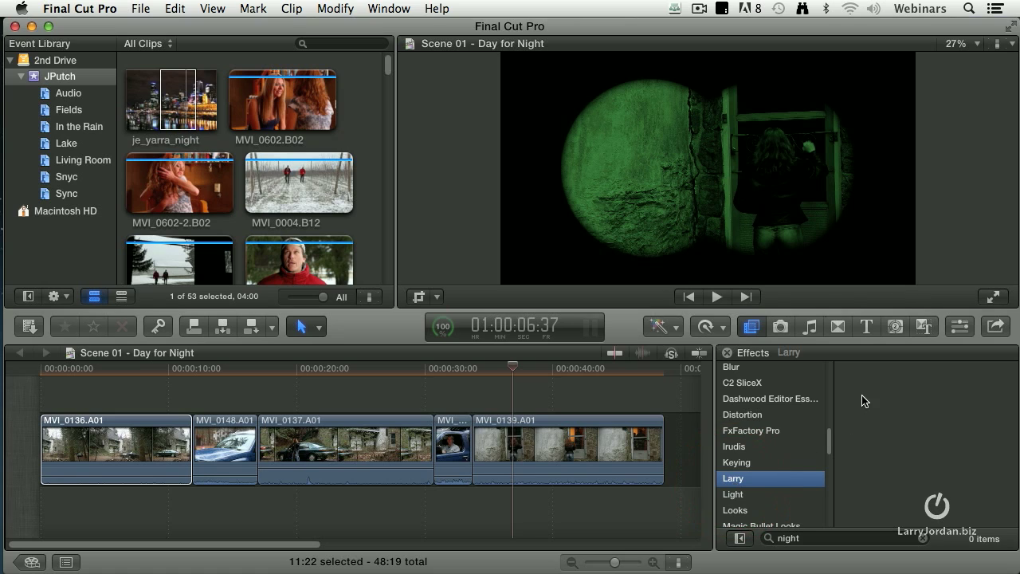
left_click(923, 538)
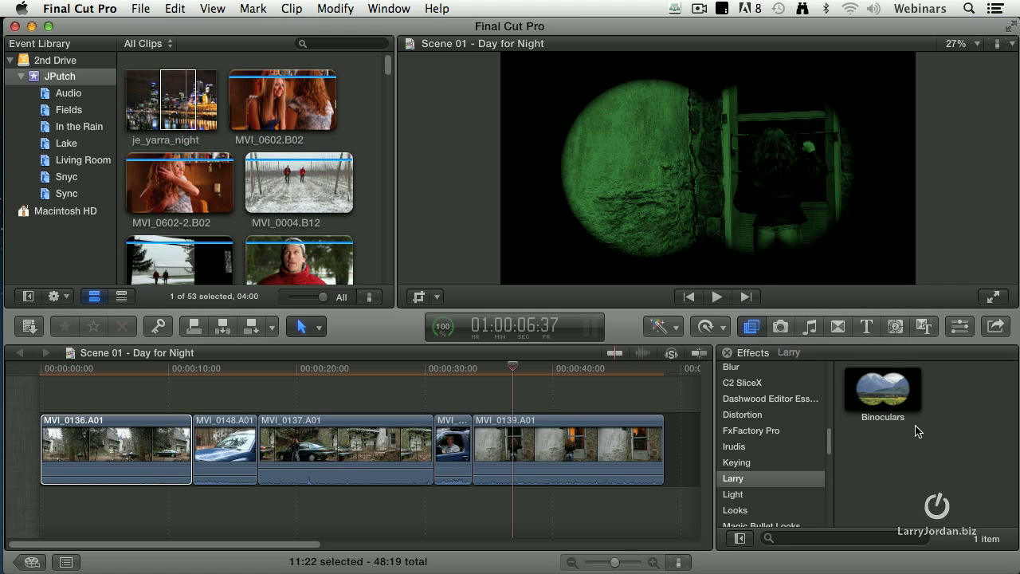
left_click(636, 466)
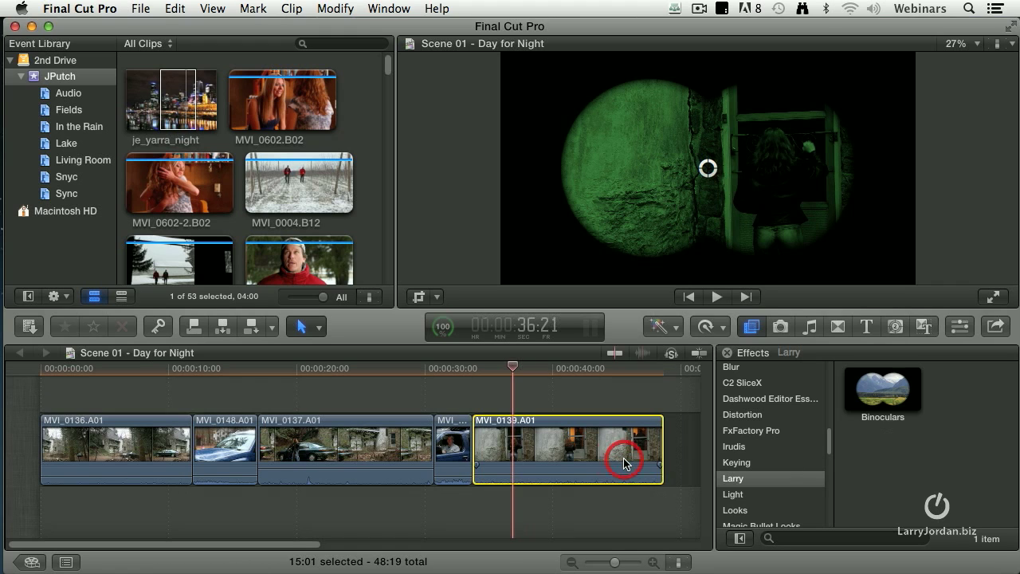
- Delete the Night Vision effect from MVI_0139.A01 in the Inspector
left_click(960, 326)
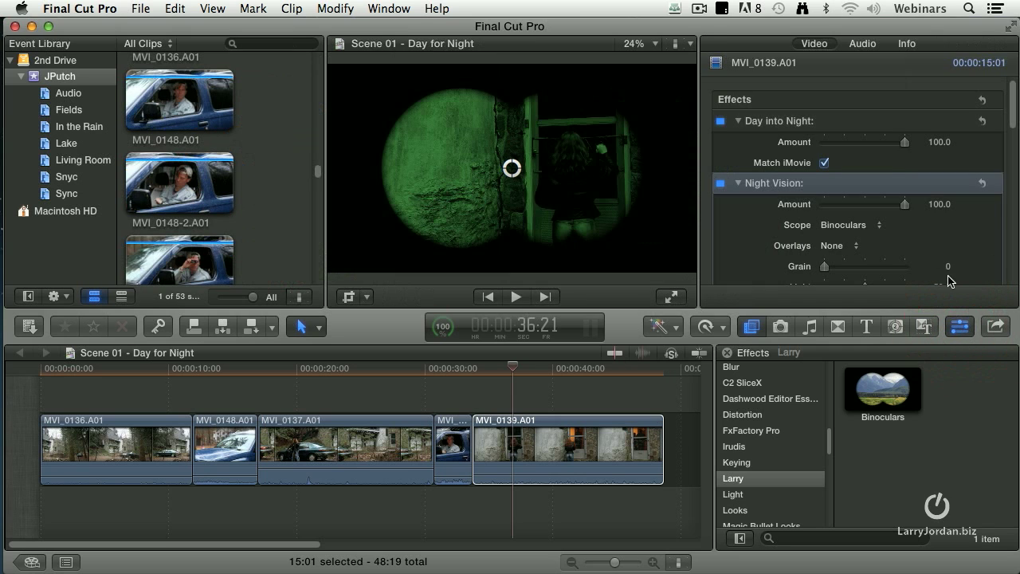
left_click(768, 184)
key("Delete")
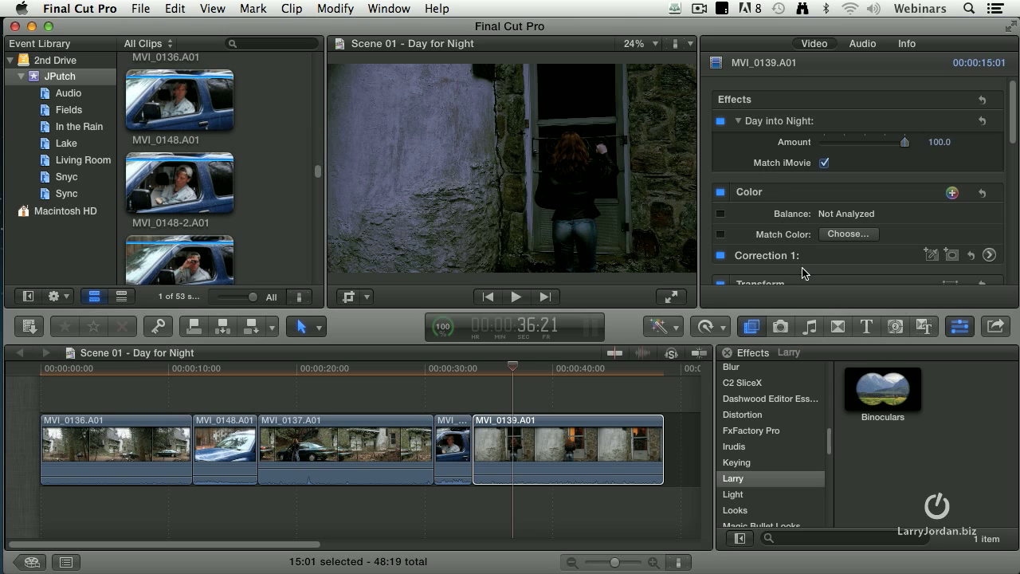
- Apply the Binoculars effect to MVI_0139.A01, with Amount 100, Light 50 and Size 105
left_click_drag(891, 396, 585, 456)
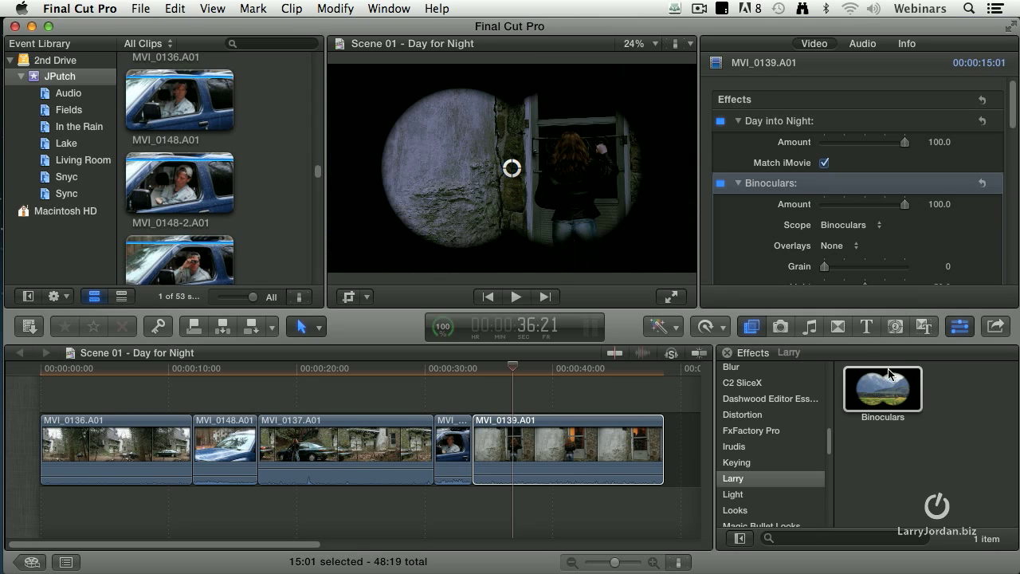
left_click(889, 399)
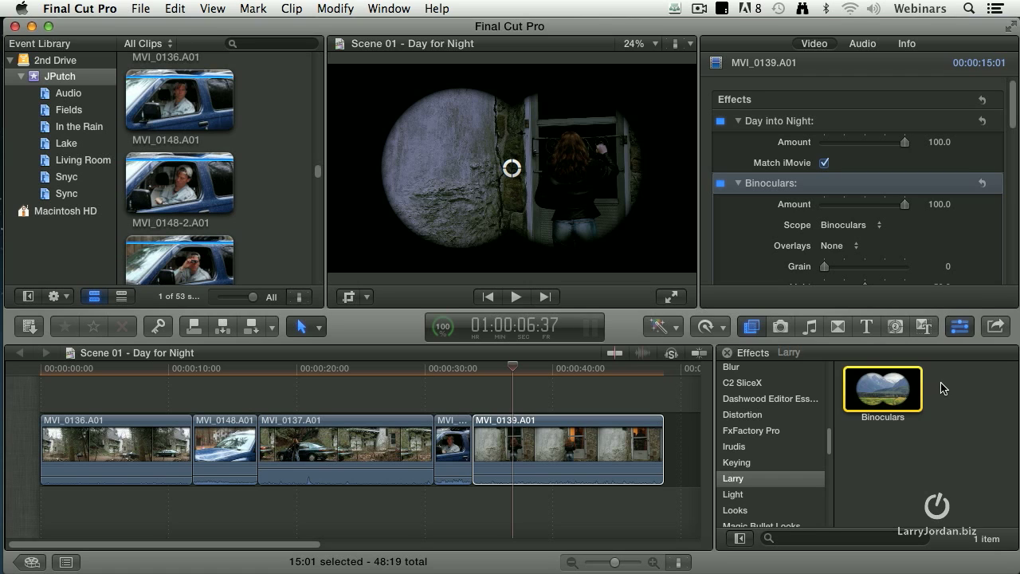
left_click(935, 387)
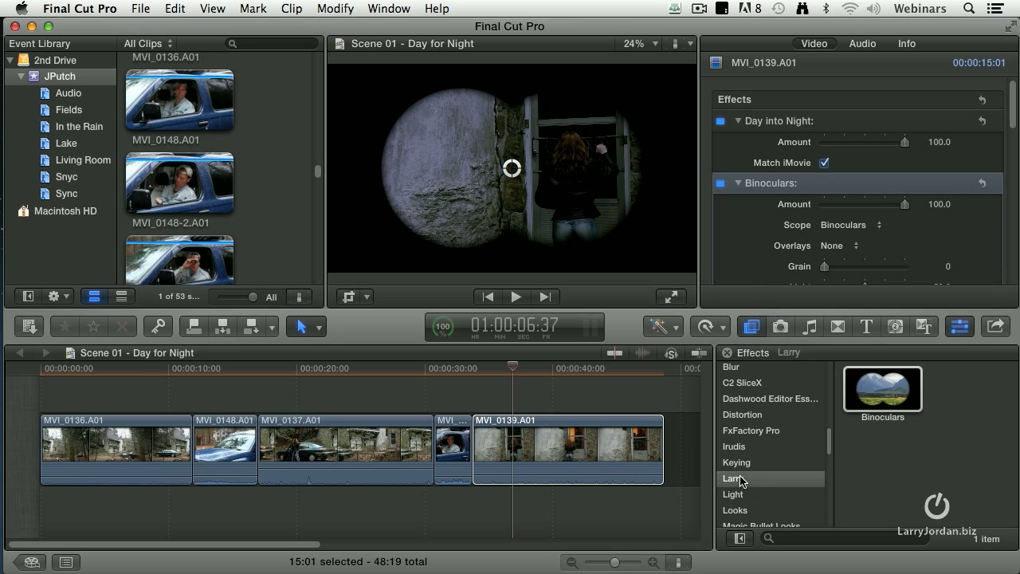
scroll(749, 216, "down", 3)
scroll(749, 217, "down", 5)
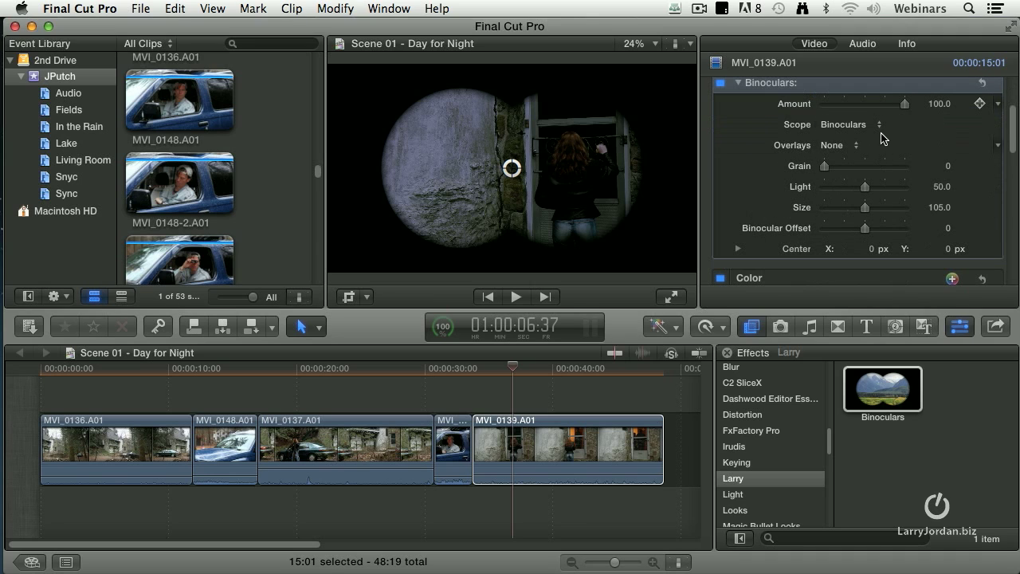
- Adjust the Binoculars sliders, setting Binocular Offset to 0.19, and preview the last clip
left_click_drag(904, 105, 956, 109)
mouse_move(865, 228)
left_mouse_down()
mouse_move(826, 231)
mouse_move(902, 229)
mouse_move(869, 229)
left_mouse_up()
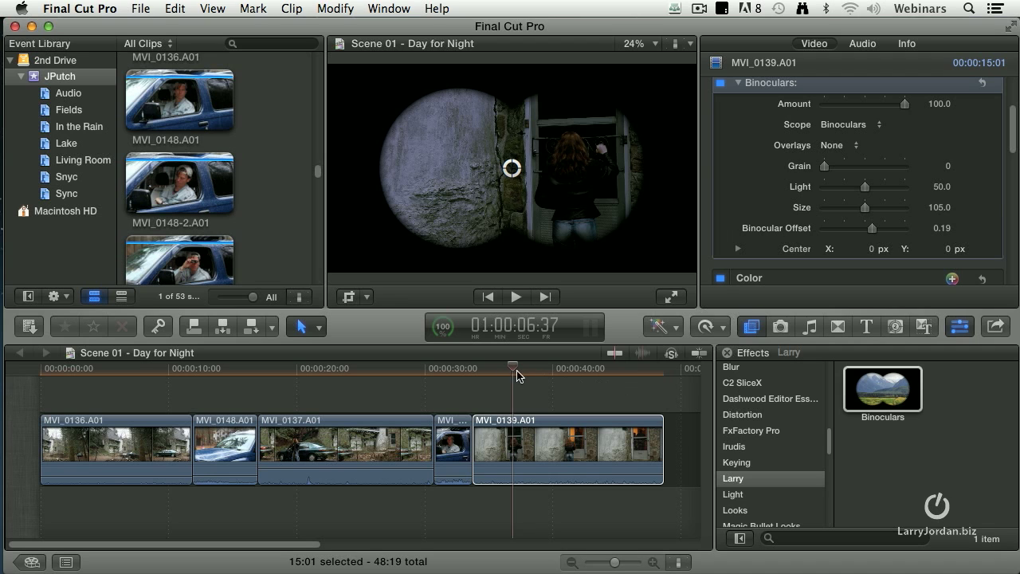
left_click(452, 371)
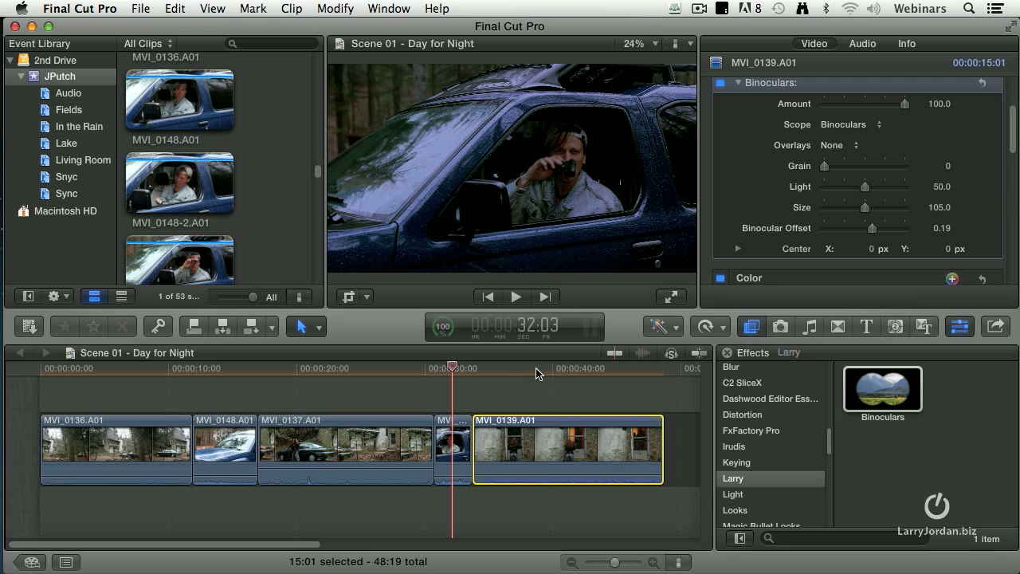
left_click(556, 372)
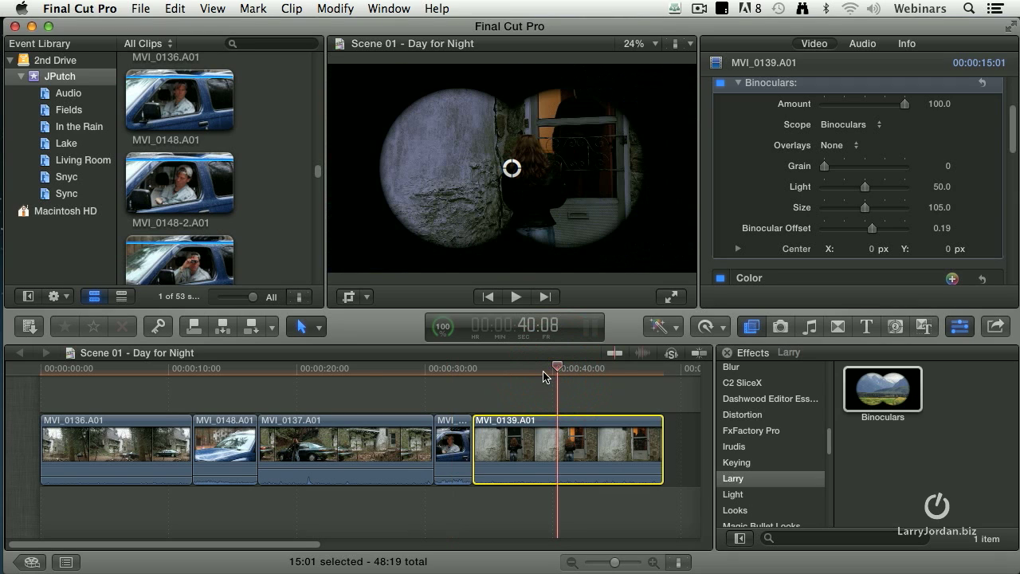
- Go to first clip MVI_0136.A01 to see its Day into Night Amount 100
left_click(133, 398)
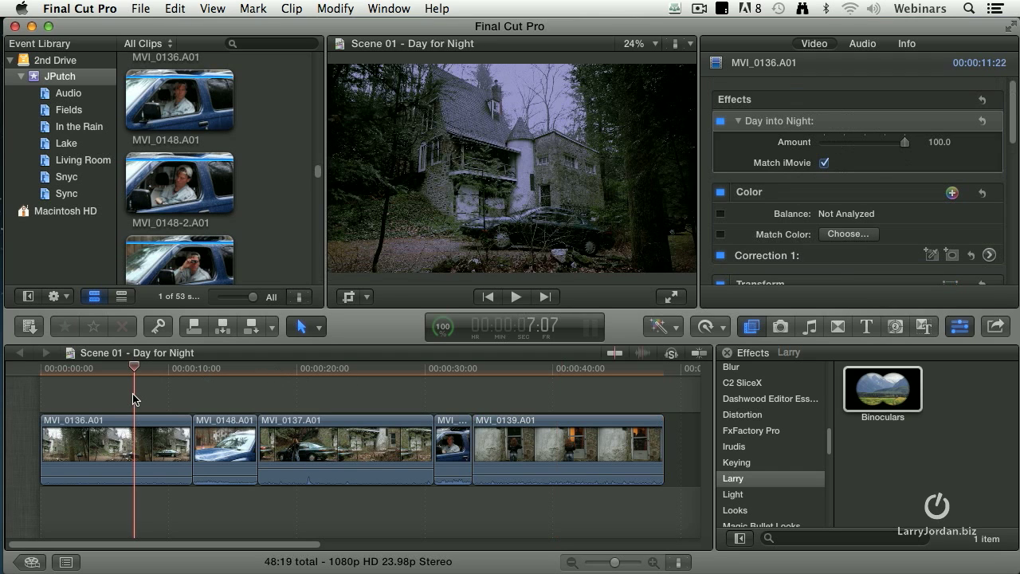